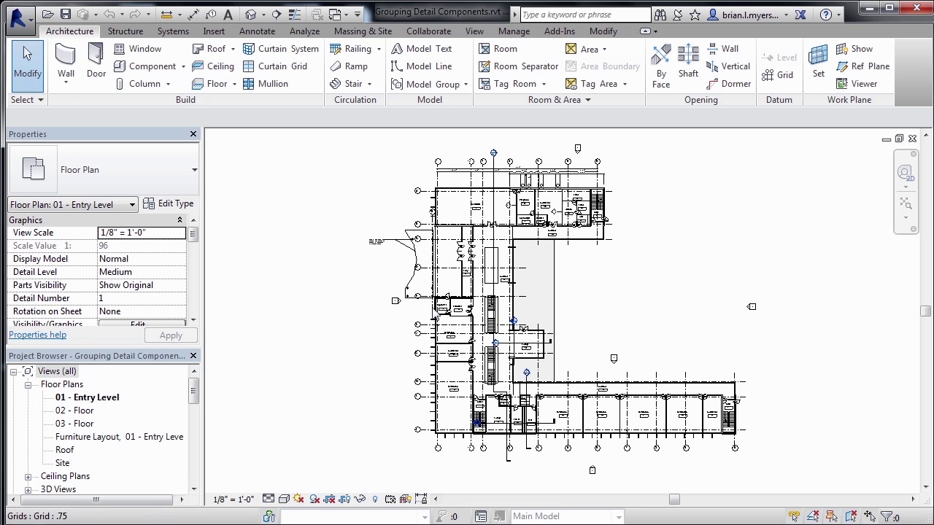
# Zoom the Entry Level plan in on Sprinkler room 119 and the Electrical room
pyautogui.scroll(2, 449, 313)
pyautogui.scroll(3, 438, 394)
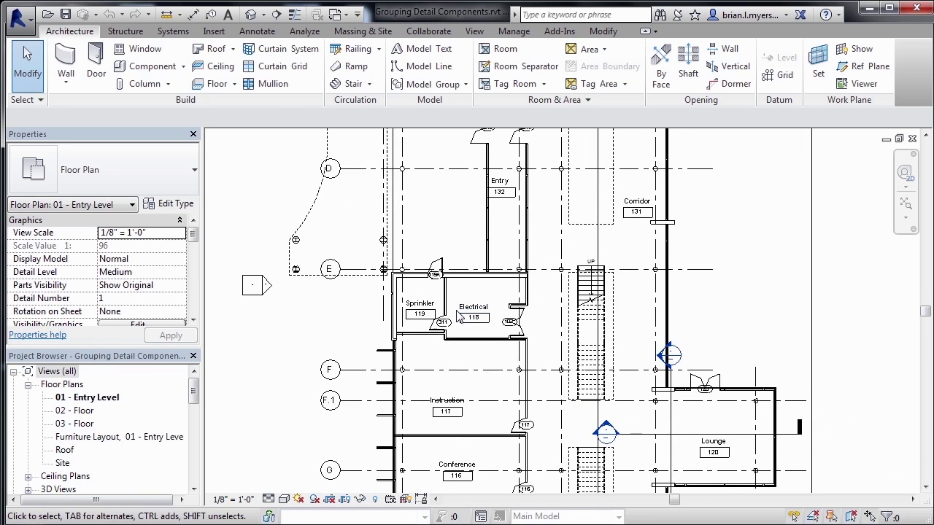
pyautogui.scroll(2, 396, 270)
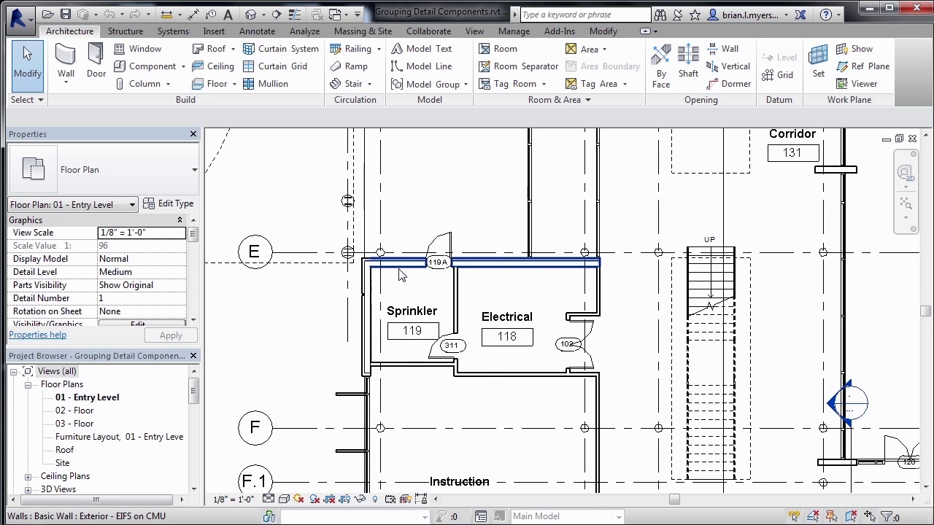
pyautogui.scroll(1, 380, 335)
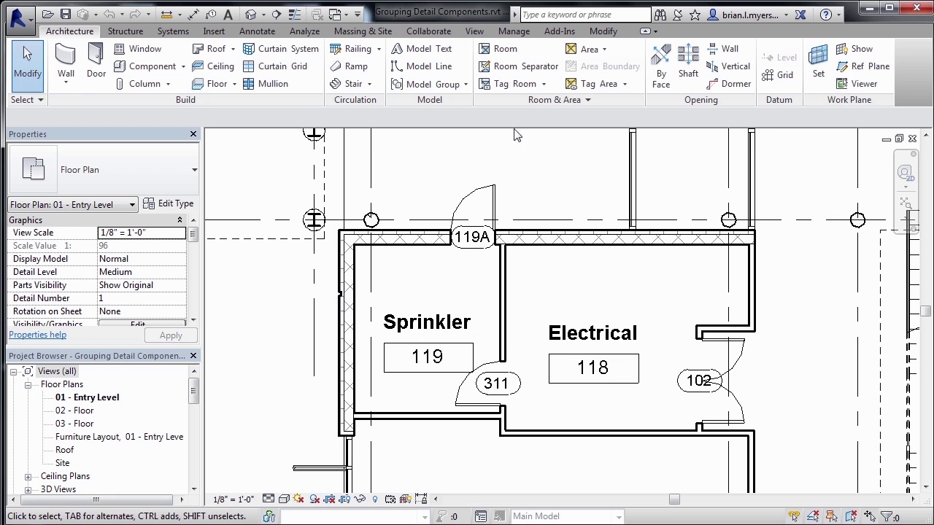
# Cut Section 5 across the Sprinkler room's west exterior wall and open its section view
pyautogui.click(473, 31)
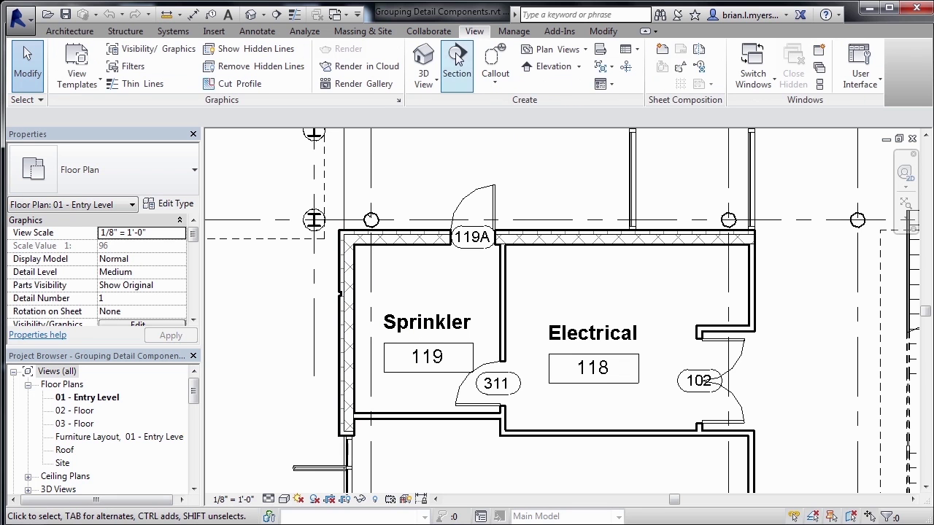
pyautogui.click(457, 59)
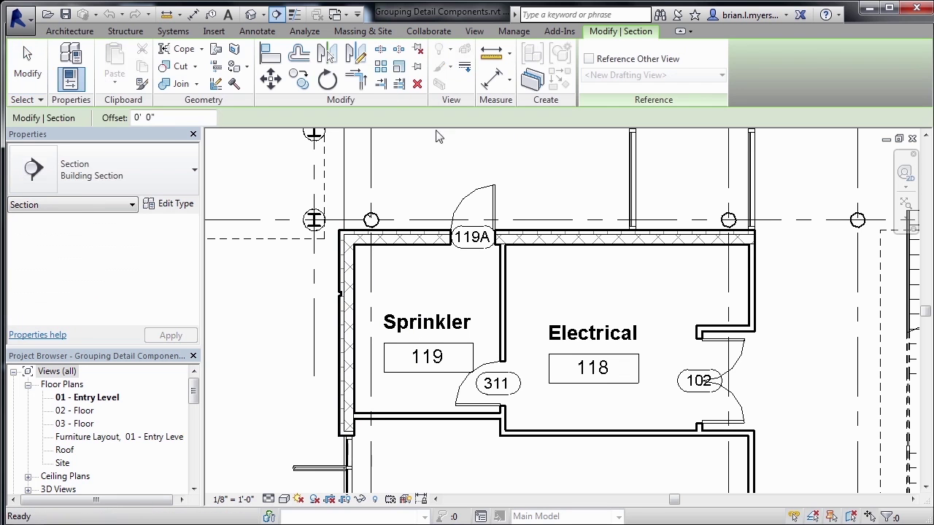
pyautogui.click(399, 284)
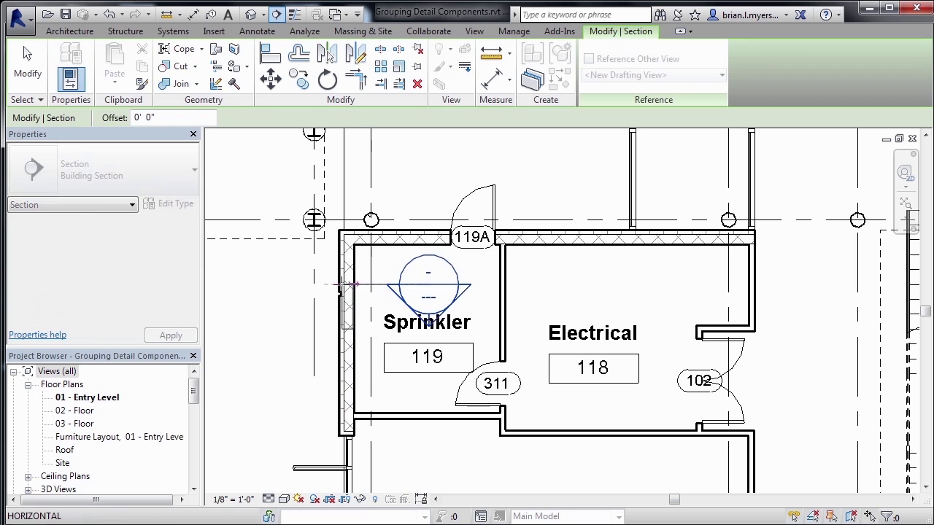
pyautogui.click(280, 285)
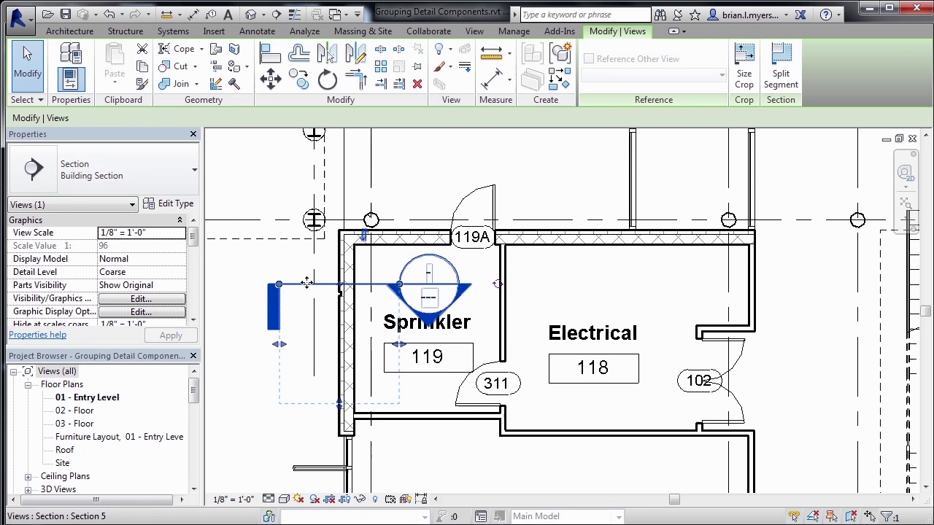
pyautogui.rightClick(307, 289)
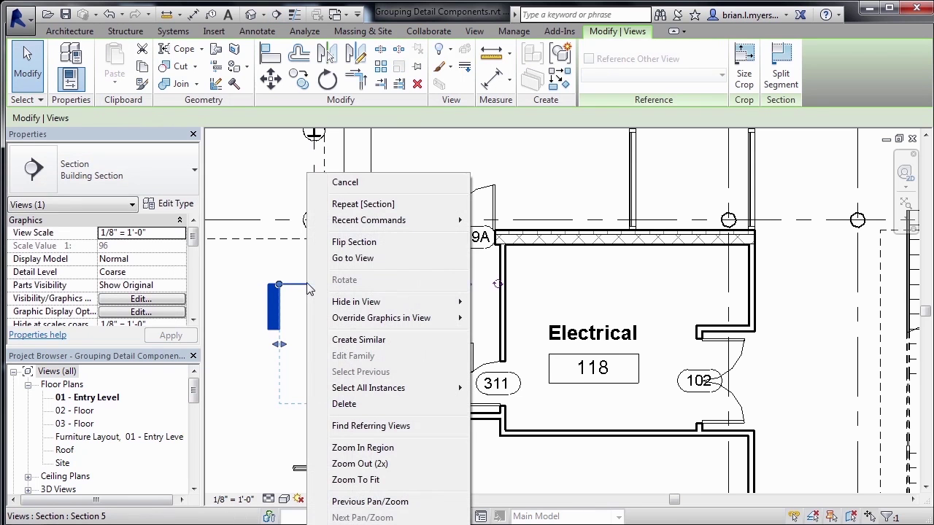
pyautogui.click(351, 260)
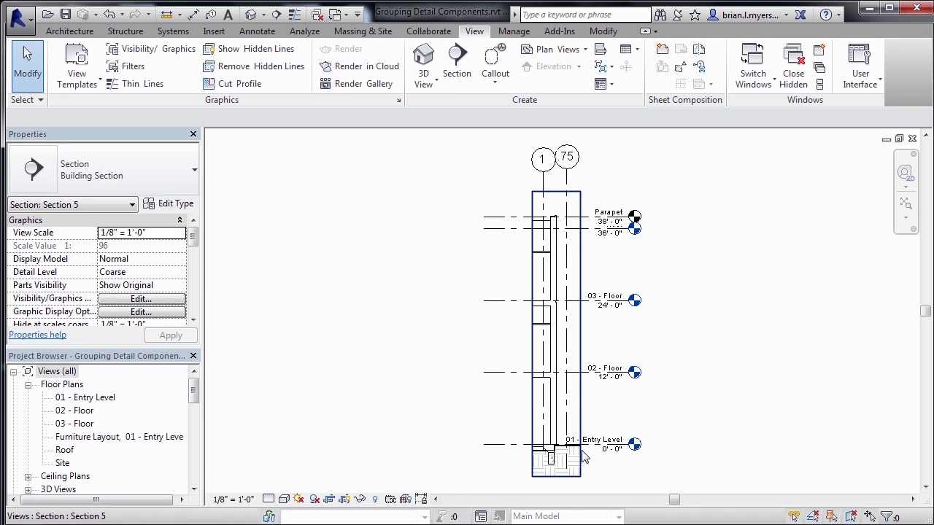
# Zoom in on the EIFS-on-CMU wall in Section 5 and set the detail level to Fine
pyautogui.scroll(5, 584, 456)
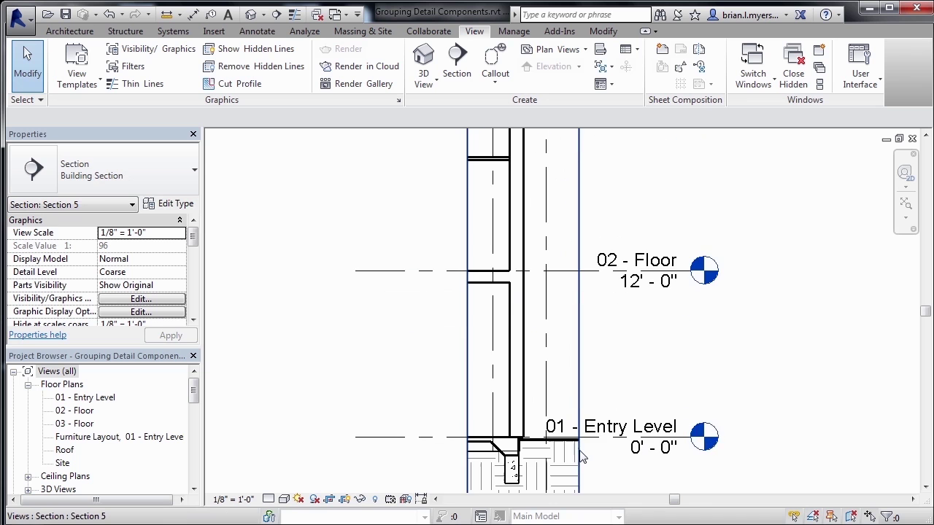
pyautogui.scroll(2, 537, 363)
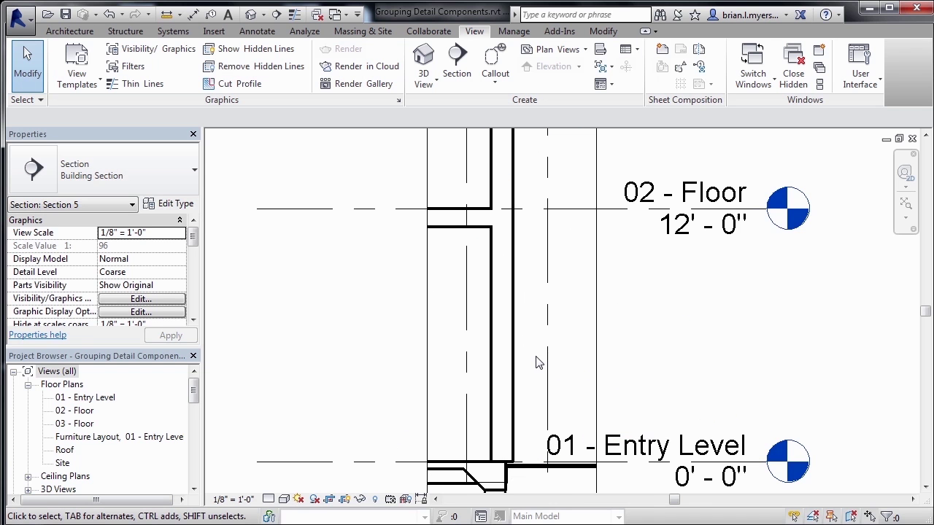
pyautogui.click(267, 500)
pyautogui.click(283, 484)
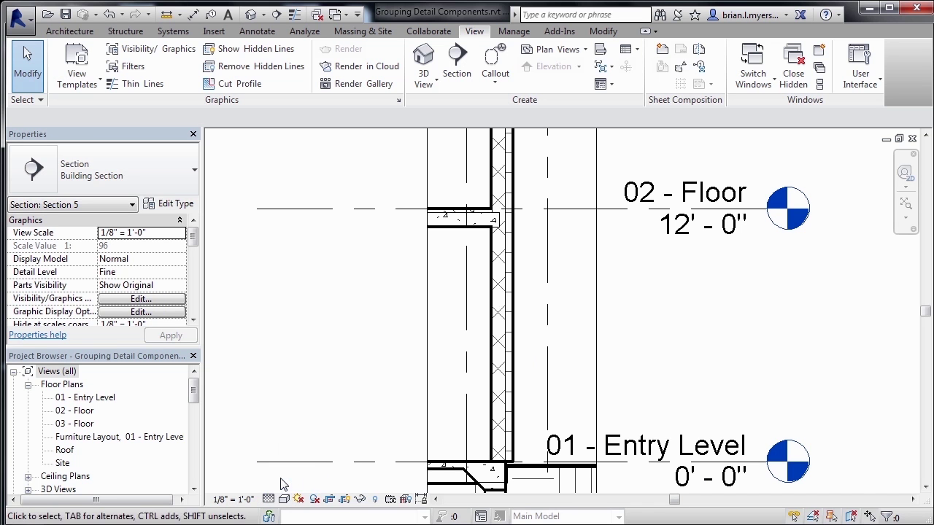
pyautogui.scroll(2, 558, 471)
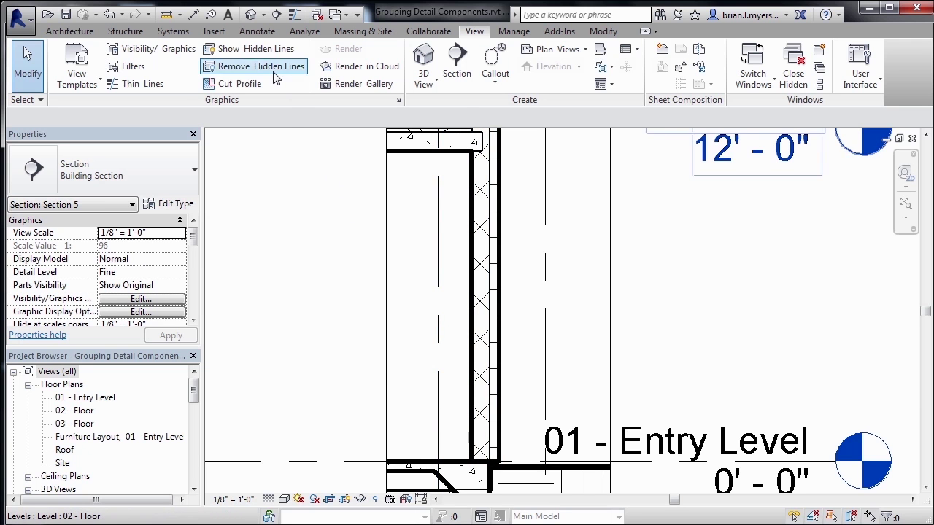
# Place a Concrete Block repeating detail from the wall's base corner up to the 02 floor slab
pyautogui.click(257, 31)
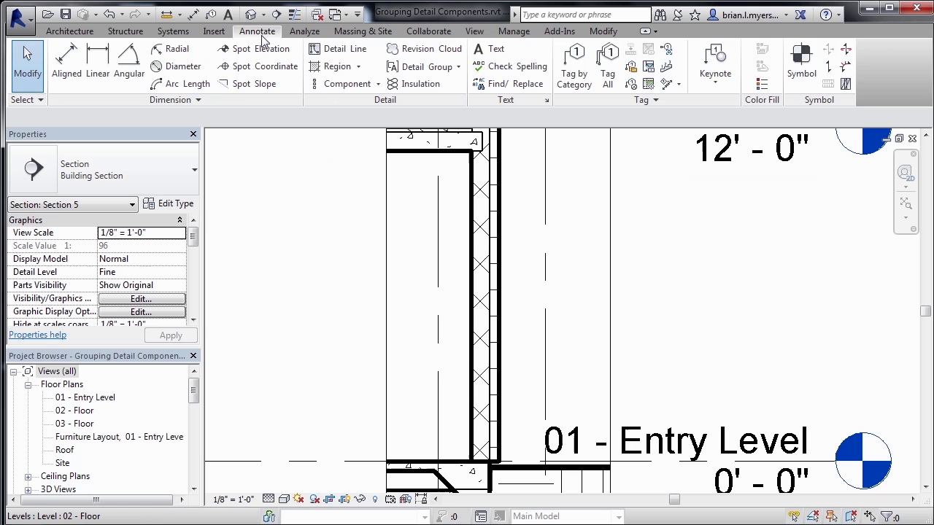
pyautogui.click(379, 85)
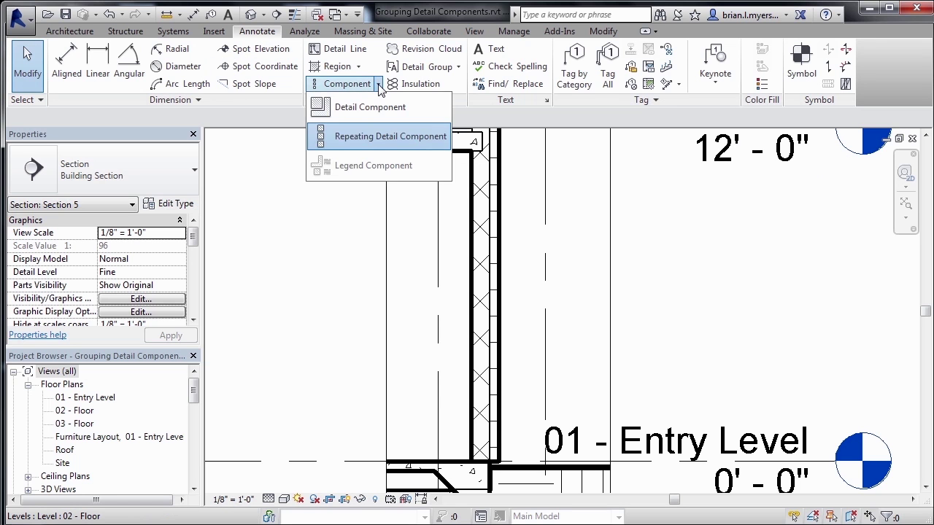
pyautogui.click(356, 139)
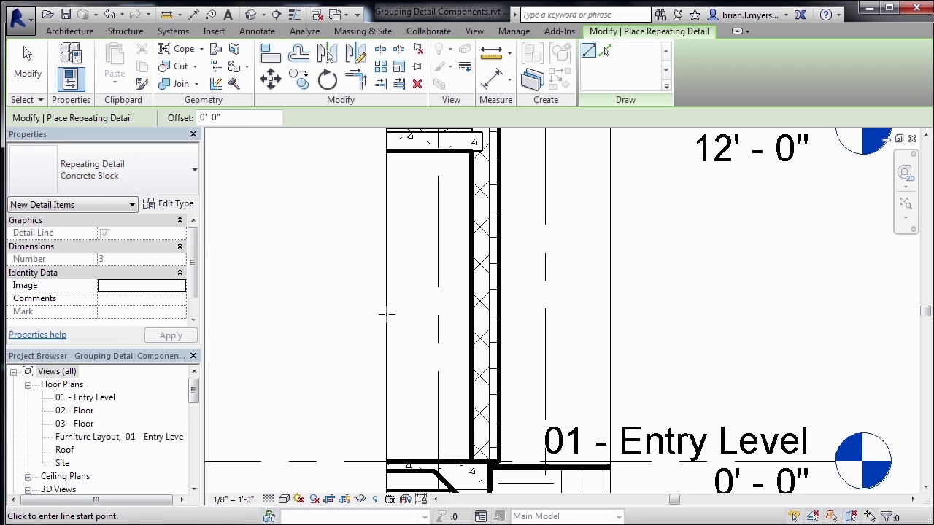
pyautogui.click(472, 461)
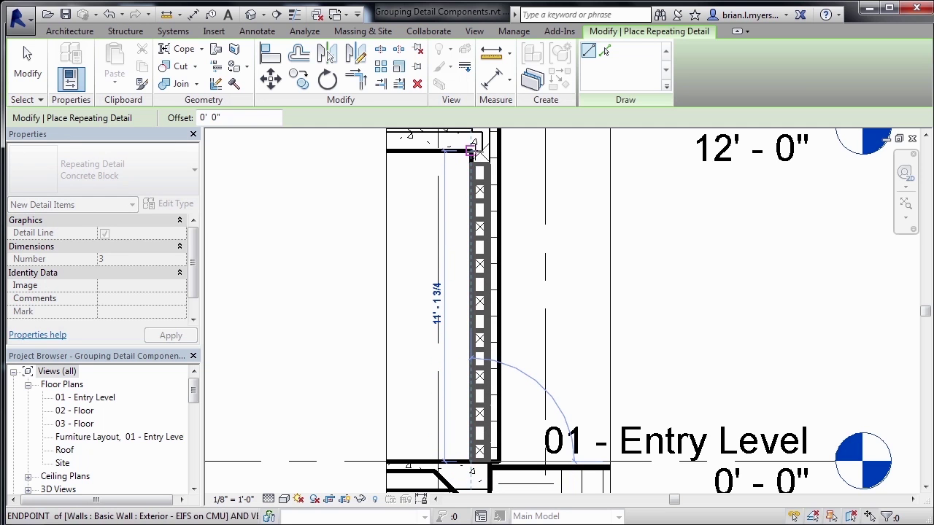
pyautogui.click(471, 150)
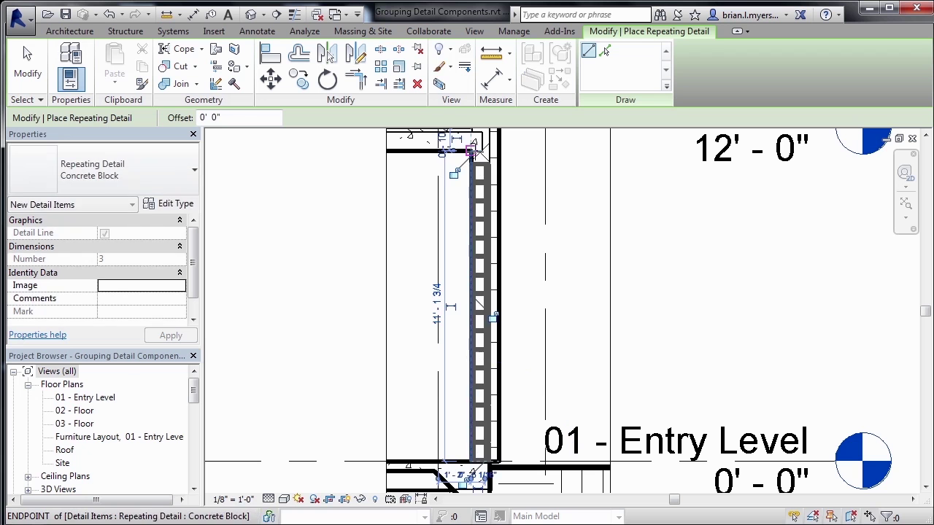
pyautogui.press('Escape')
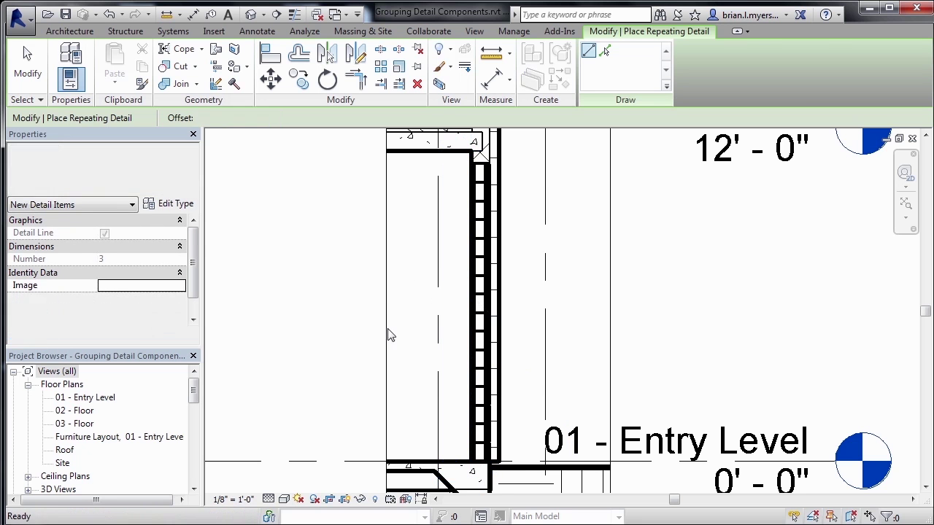
pyautogui.press('Escape')
pyautogui.scroll(-1, 387, 461)
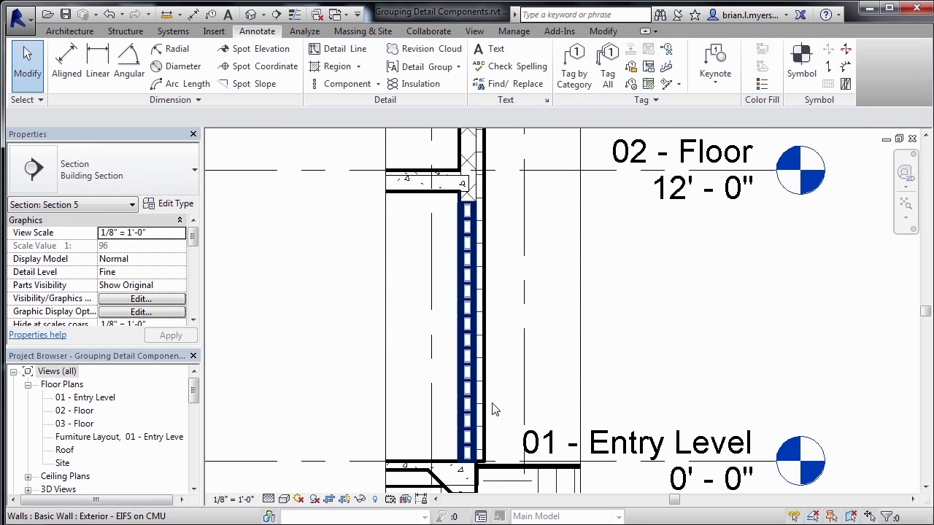
pyautogui.scroll(-1, 425, 459)
pyautogui.scroll(-2, 425, 460)
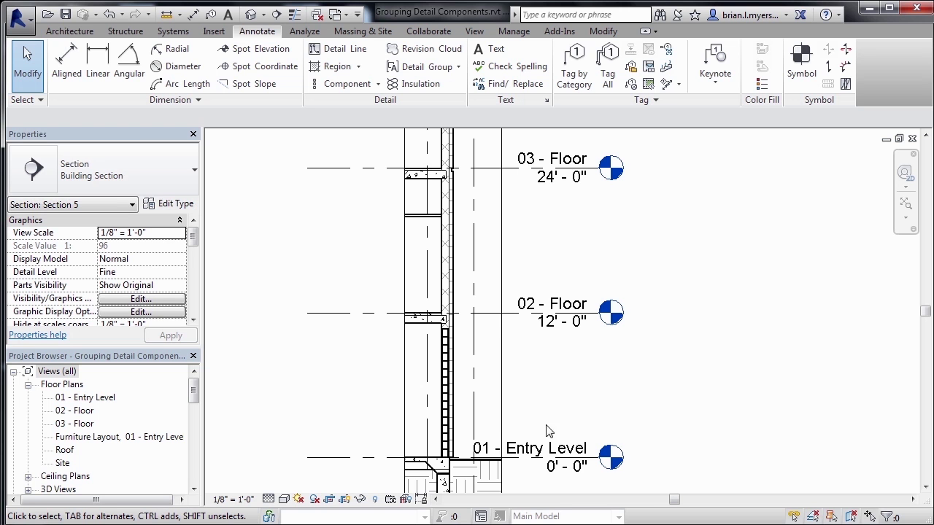
pyautogui.scroll(2, 476, 442)
pyautogui.scroll(1, 452, 489)
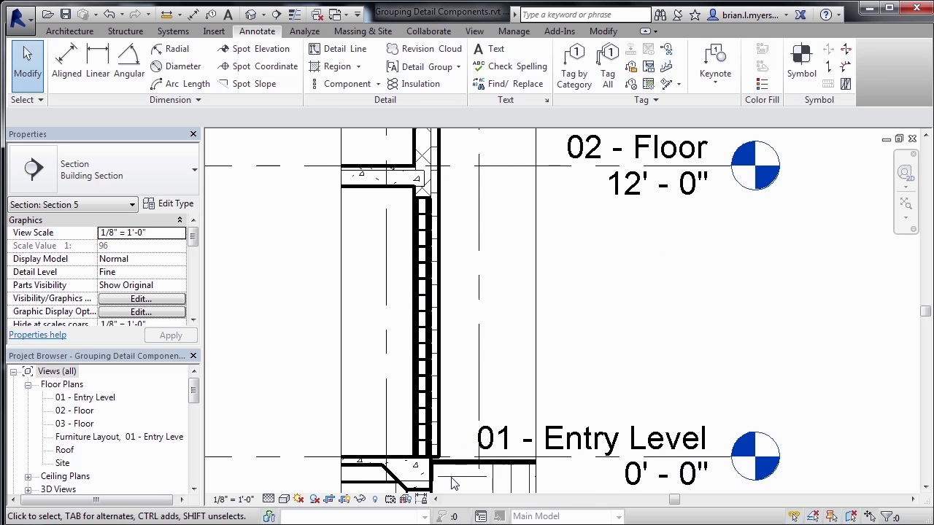
# Group the Concrete Block repeating detail as a detail group named 'Wall Sections'
pyautogui.click(427, 208)
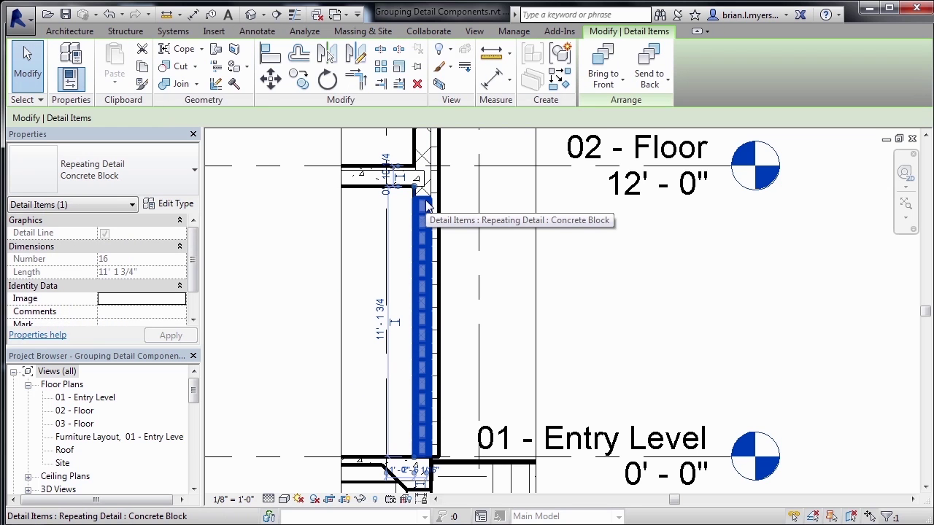
pyautogui.click(564, 59)
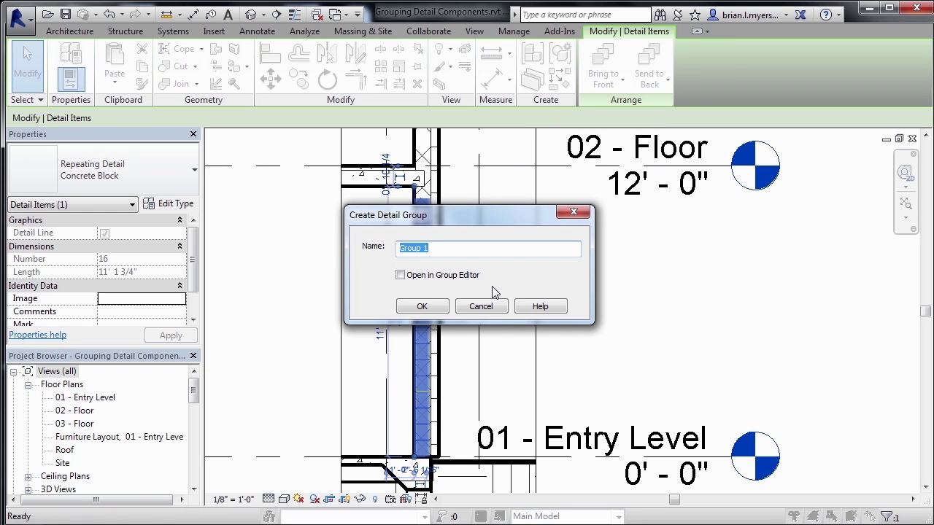
pyautogui.write('Wall Sections')
pyautogui.click(429, 308)
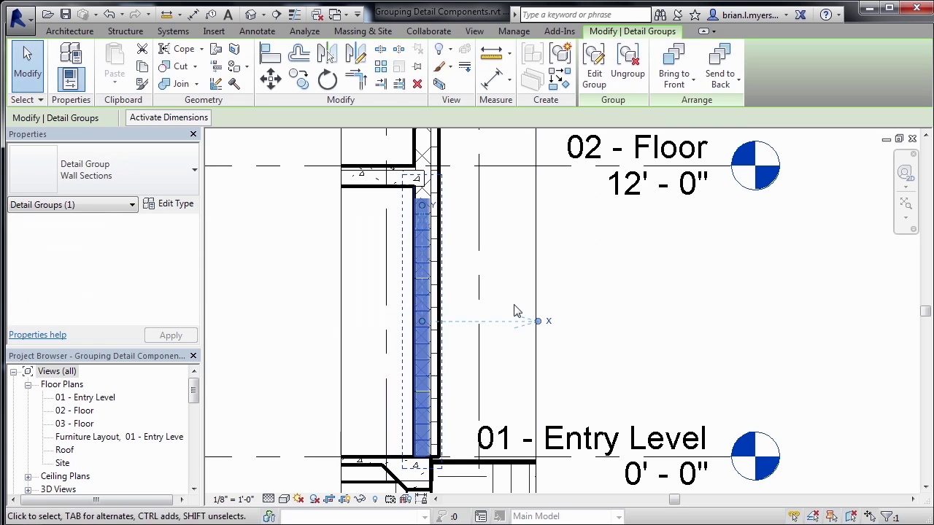
pyautogui.click(593, 296)
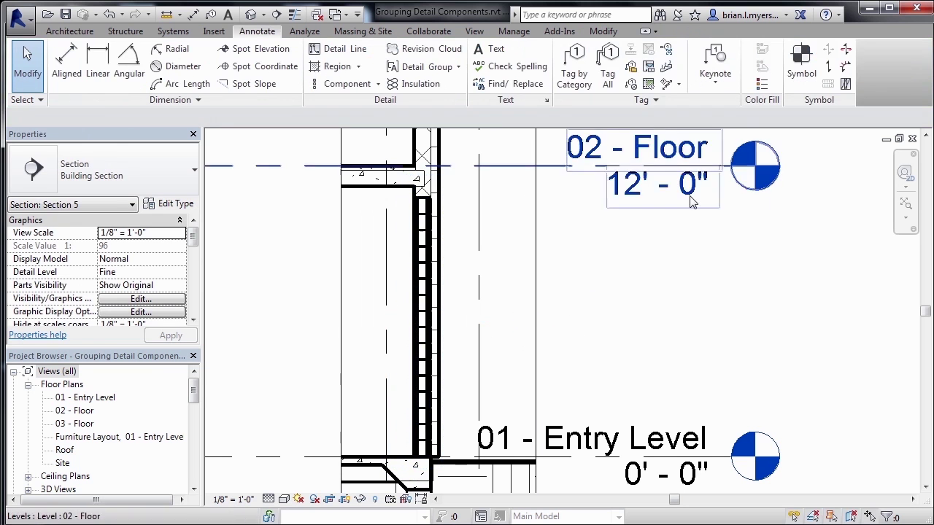
# Close Section 5 and zoom the Entry Level plan to the stair area
pyautogui.click(912, 139)
pyautogui.scroll(-4, 264, 278)
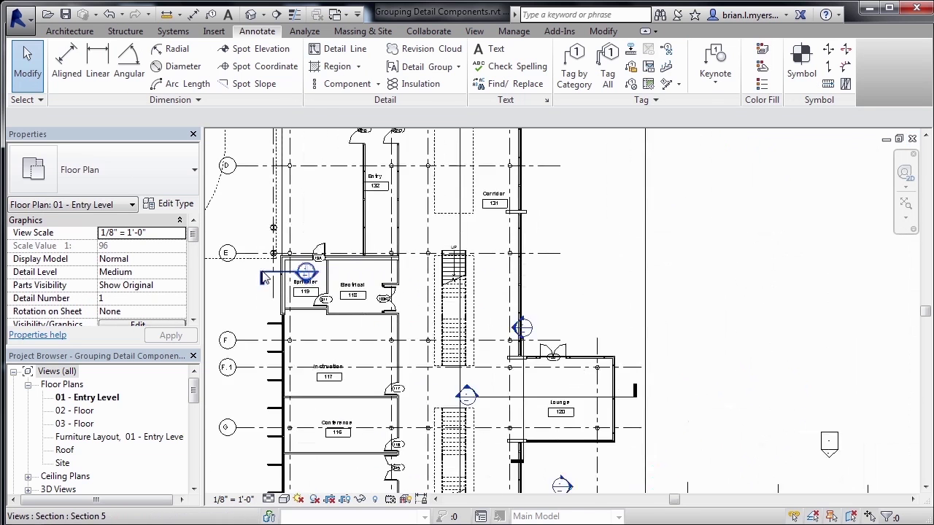
pyautogui.scroll(-5, 264, 278)
pyautogui.scroll(5, 470, 354)
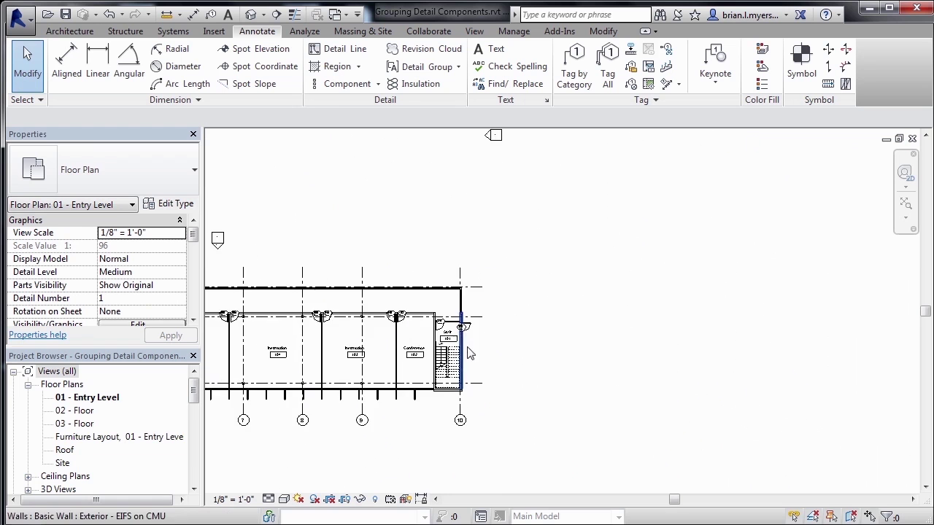
pyautogui.scroll(8, 470, 354)
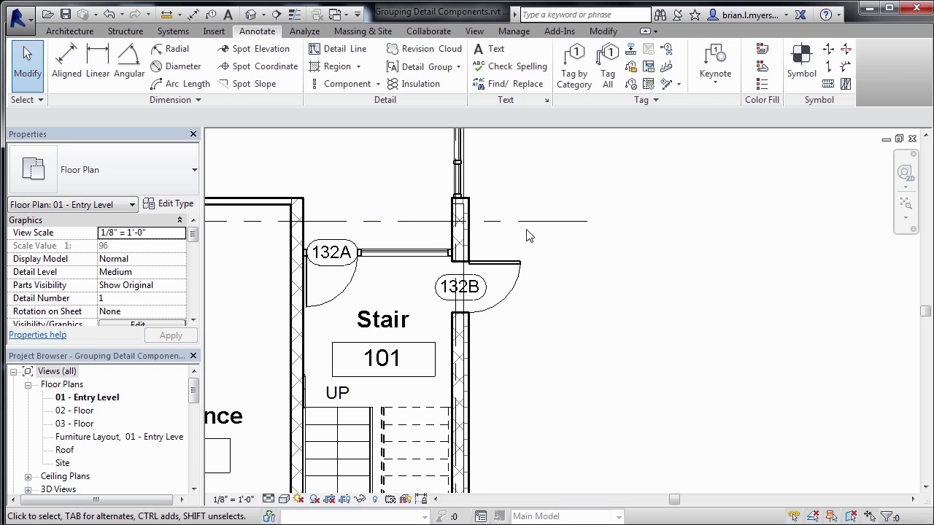
# Cut Section 6 across the wall beside the Stair room and open its view
pyautogui.click(476, 32)
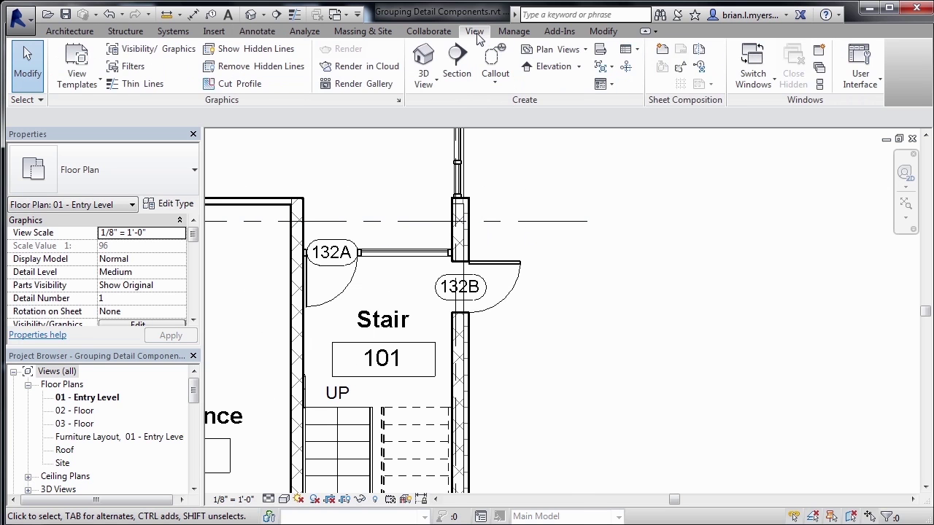
pyautogui.click(458, 66)
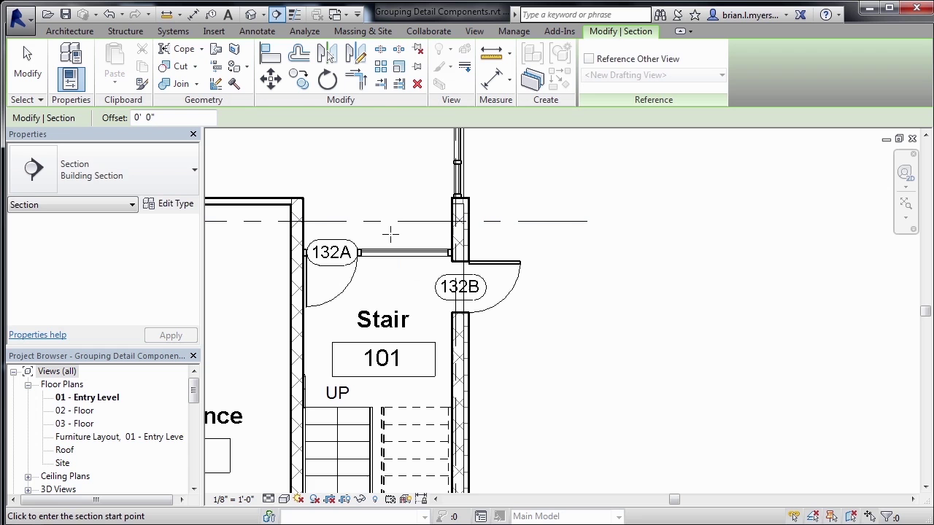
pyautogui.click(304, 230)
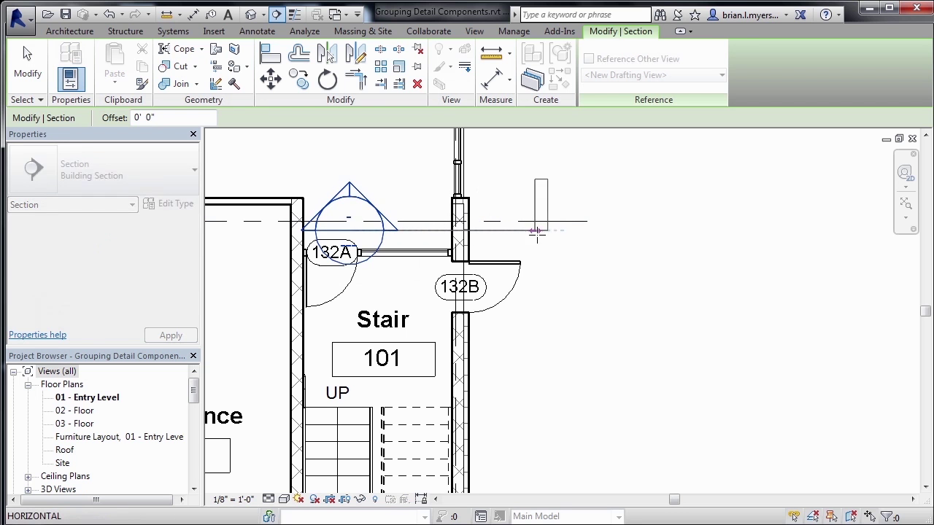
pyautogui.click(560, 230)
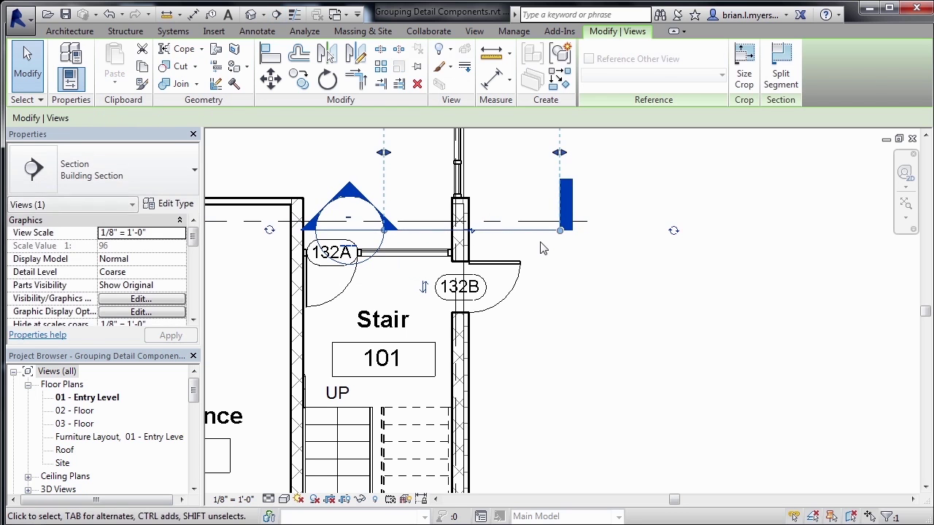
pyautogui.rightClick(504, 230)
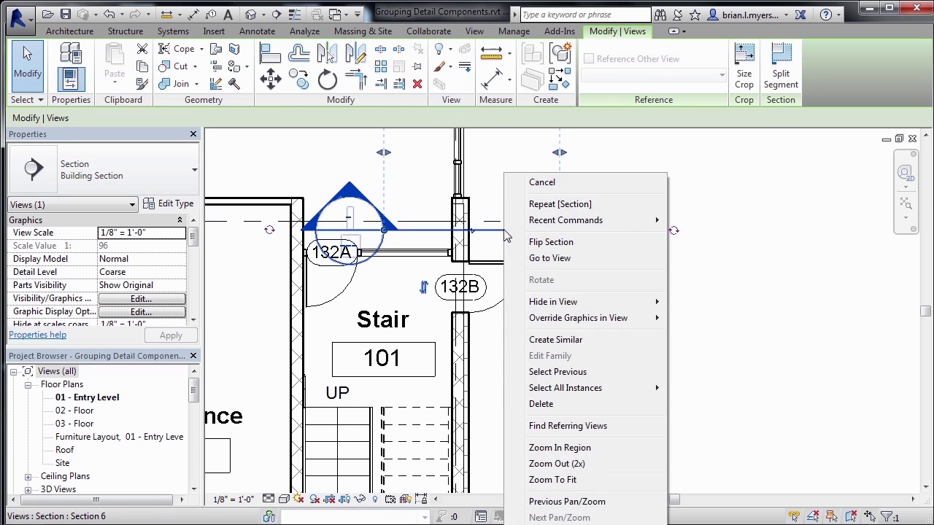
pyautogui.click(551, 260)
pyautogui.scroll(4, 571, 450)
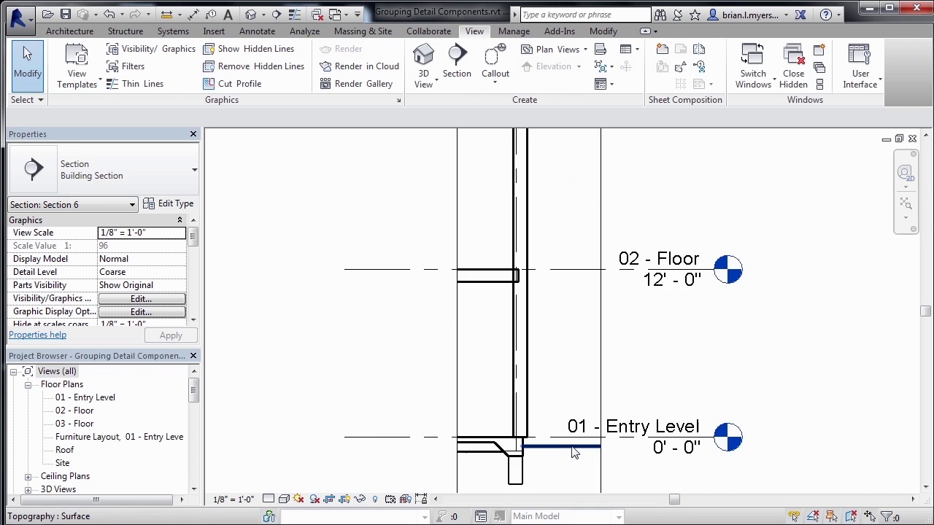
# Set Section 6 to Fine detail and expand Groups > Detail in the Project Browser
pyautogui.click(268, 499)
pyautogui.click(284, 484)
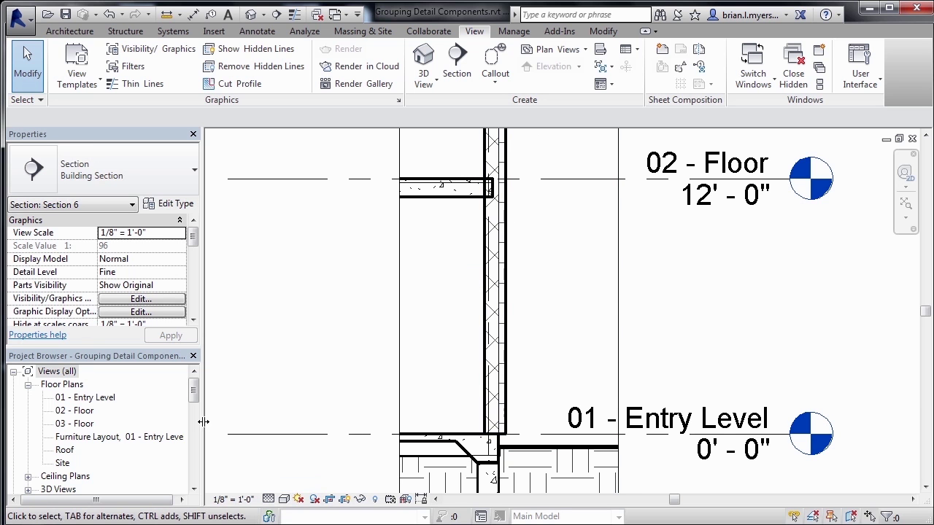
pyautogui.moveTo(195, 391); pyautogui.dragTo(187, 473)
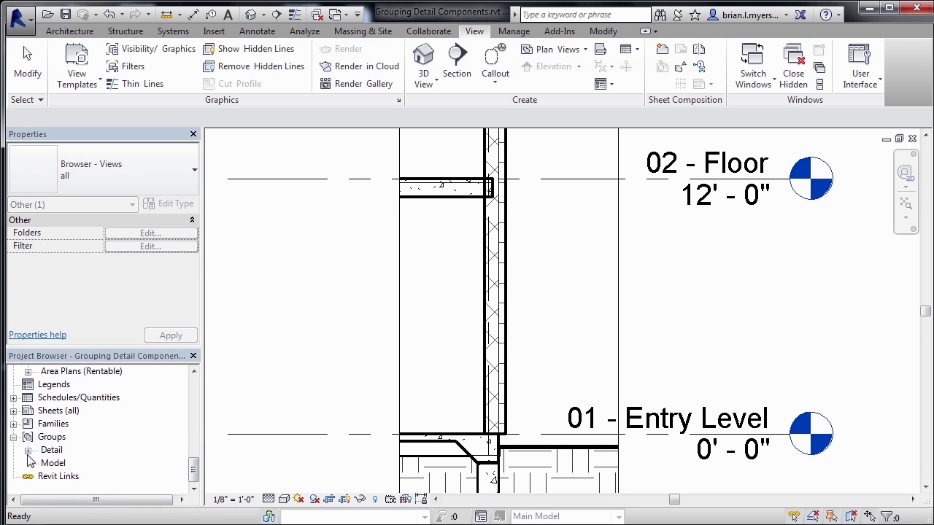
pyautogui.click(28, 451)
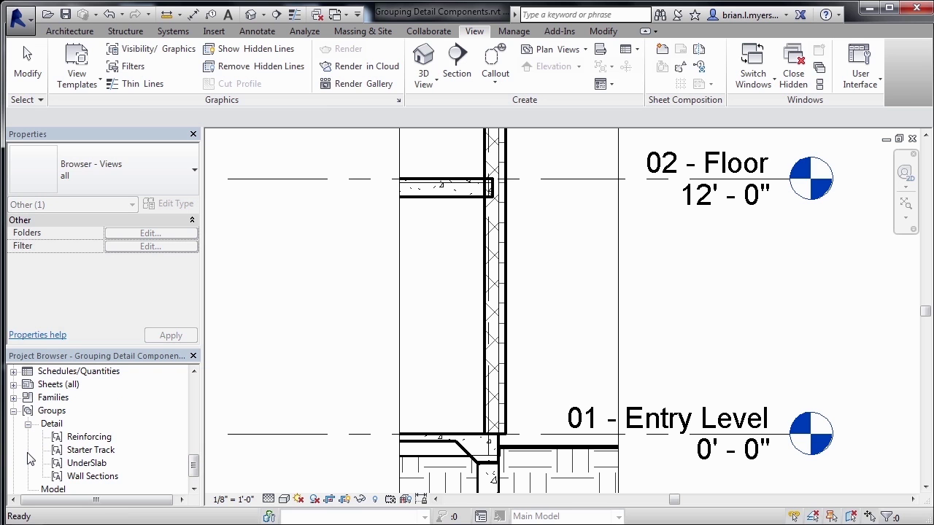
pyautogui.click(99, 477)
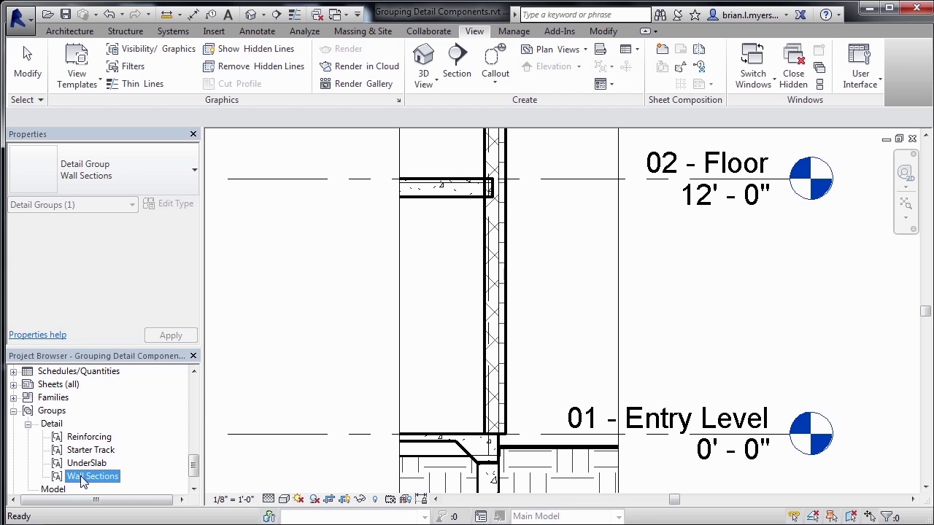
pyautogui.moveTo(82, 480)
pyautogui.mouseDown()
pyautogui.moveTo(379, 402)
pyautogui.moveTo(427, 381)
pyautogui.moveTo(419, 369)
pyautogui.mouseUp()
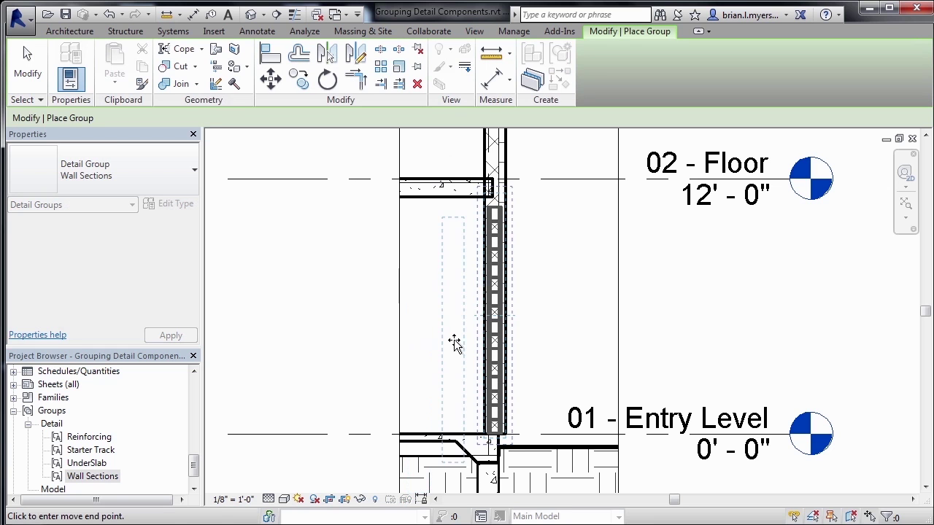
pyautogui.click(495, 329)
pyautogui.press('Escape')
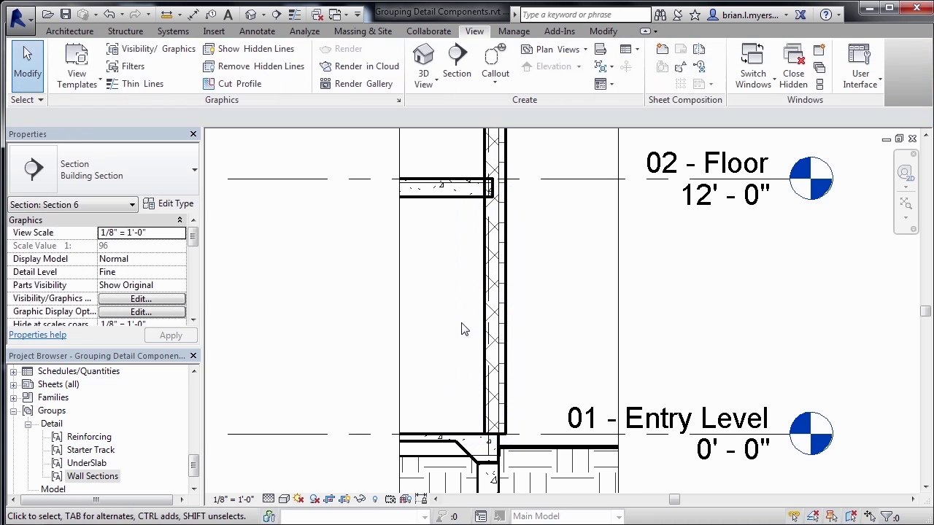
# Close Section 6 and reopen Section 5 by the Sprinkler room
pyautogui.click(913, 139)
pyautogui.scroll(-6, 774, 365)
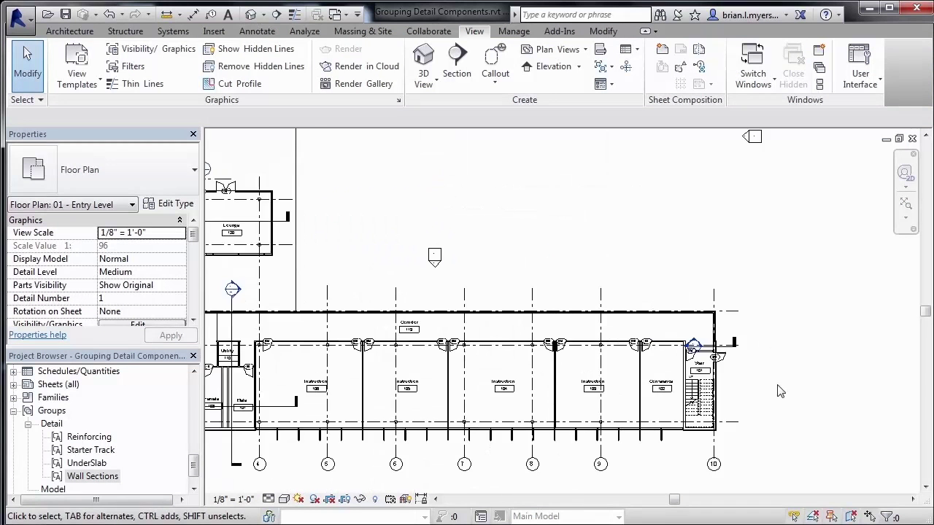
pyautogui.scroll(-2, 779, 391)
pyautogui.scroll(6, 330, 292)
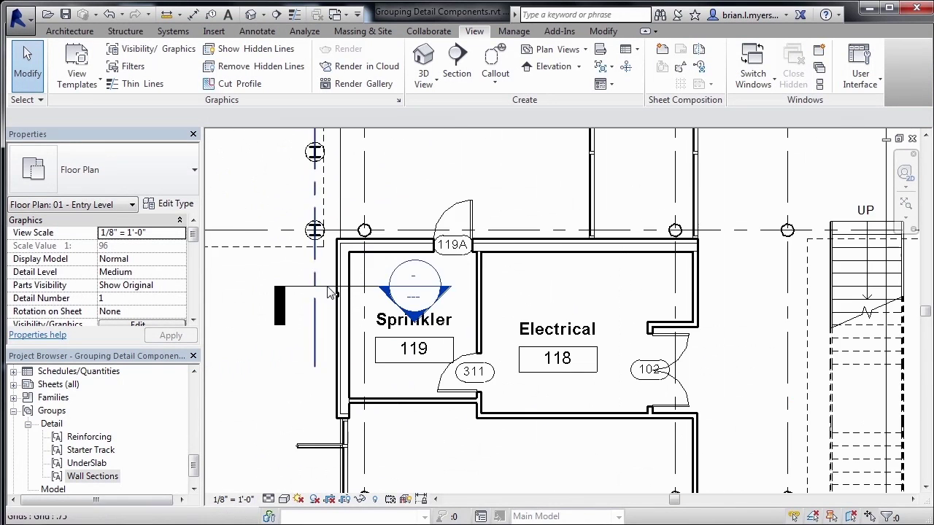
pyautogui.scroll(2, 330, 291)
pyautogui.click(329, 290)
pyautogui.rightClick(328, 292)
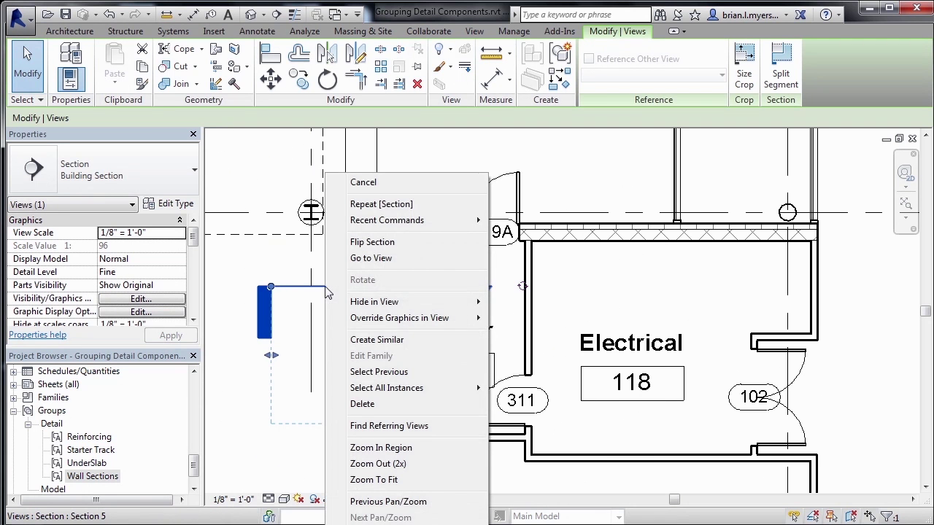
pyautogui.click(371, 258)
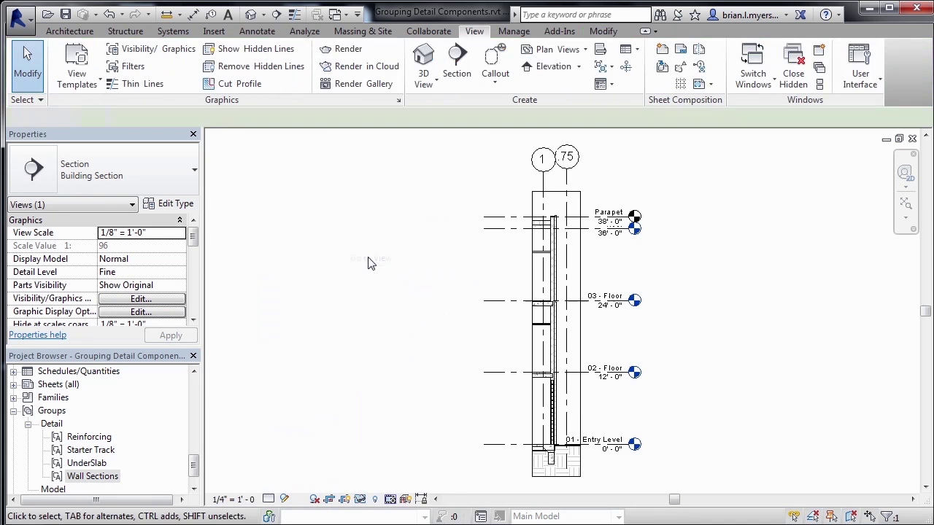
pyautogui.scroll(5, 561, 456)
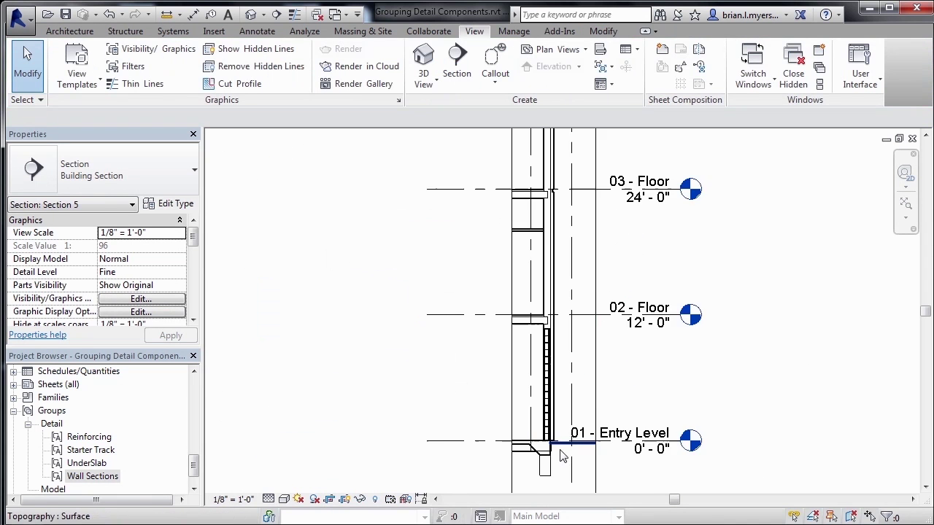
# Move the Wall Sections group origin down to the wall's base corner at 01 - Entry Level
pyautogui.click(537, 419)
pyautogui.scroll(1, 590, 398)
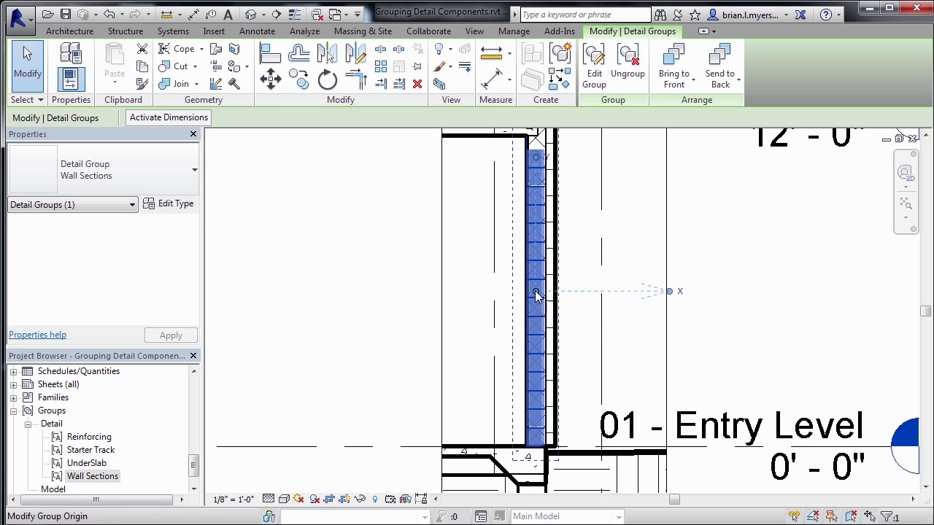
pyautogui.moveTo(536, 294); pyautogui.dragTo(556, 453)
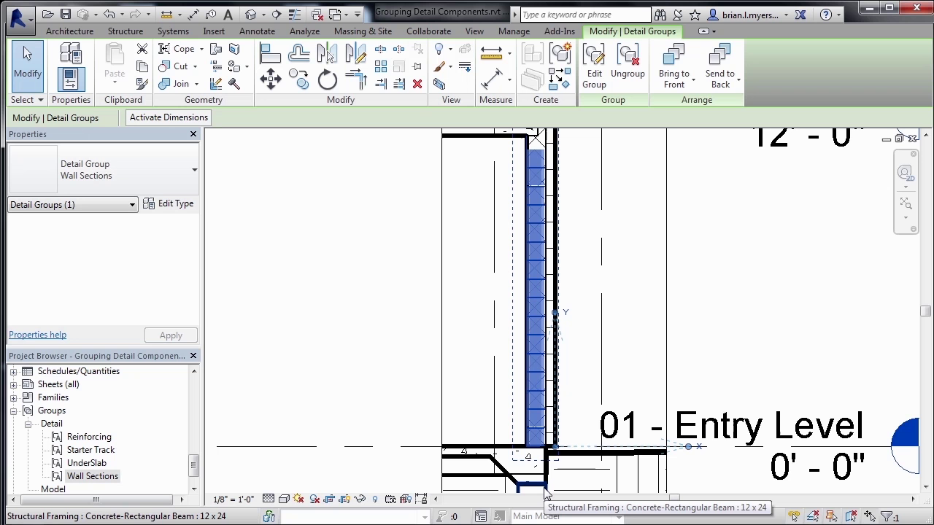
# Close Section 5 and reopen Section 6 beside Stair 101
pyautogui.click(913, 138)
pyautogui.scroll(-8, 613, 300)
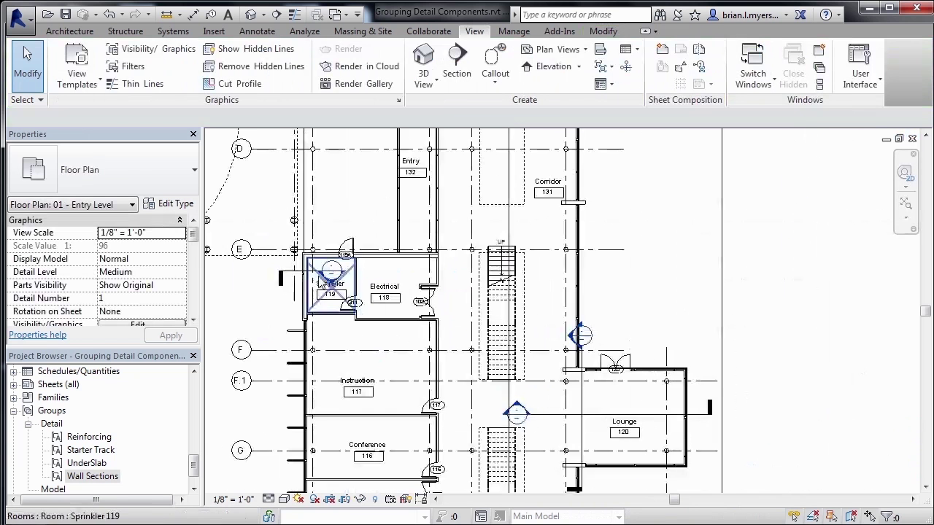
pyautogui.scroll(8, 613, 345)
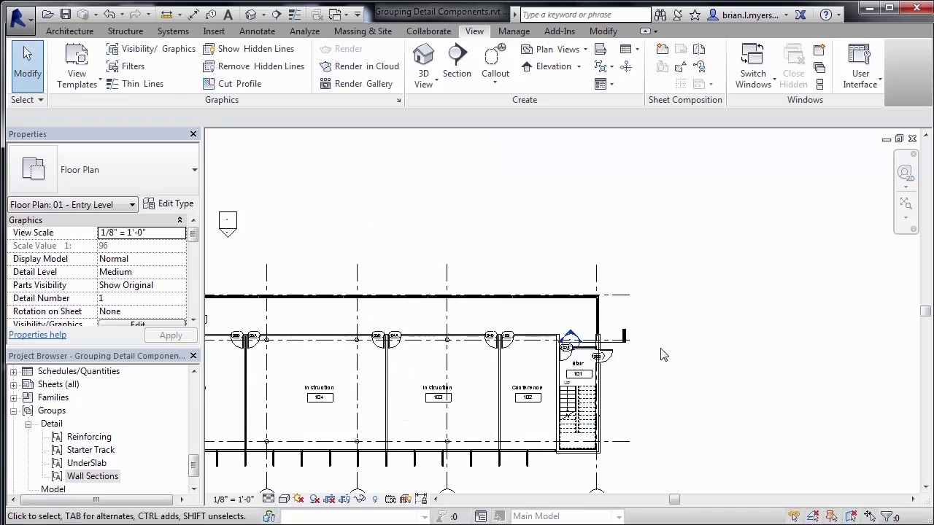
pyautogui.scroll(2, 611, 344)
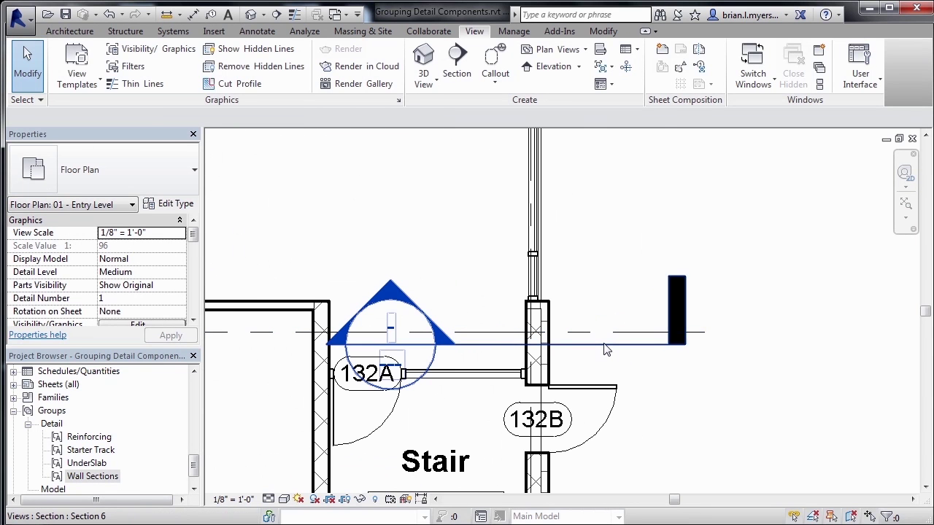
pyautogui.click(605, 346)
pyautogui.rightClick(605, 350)
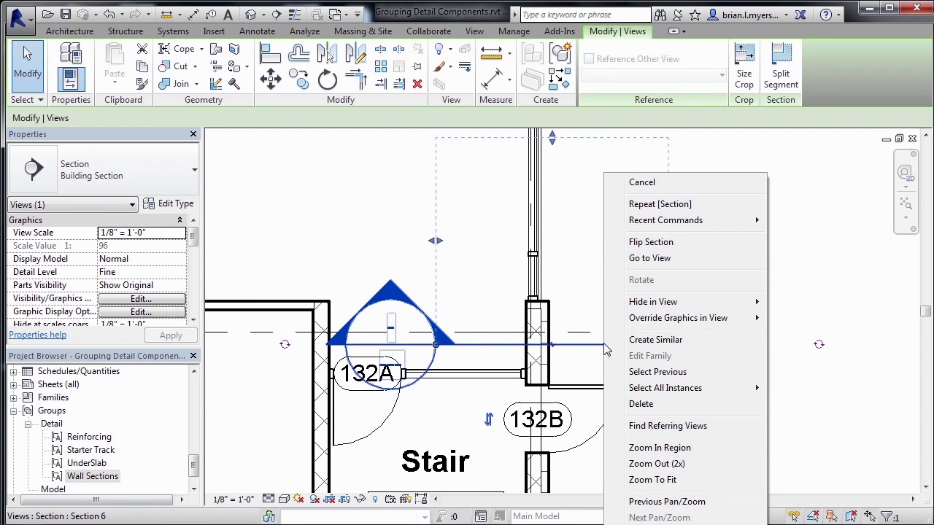
pyautogui.click(649, 258)
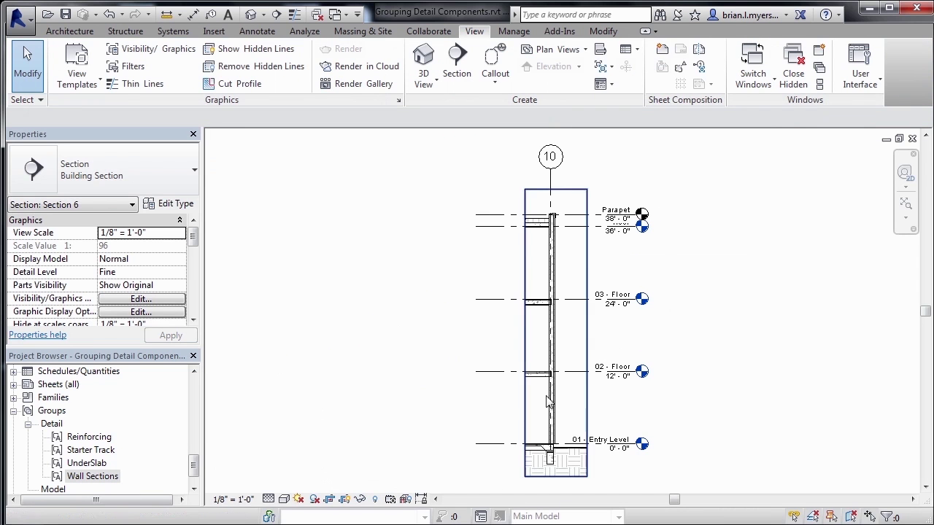
# Place the Wall Sections concrete-block detail group in Section 6 at the stair wall's base endpoint on 01 - Entry Level
pyautogui.moveTo(93, 478); pyautogui.dragTo(520, 406)
pyautogui.scroll(2, 548, 446)
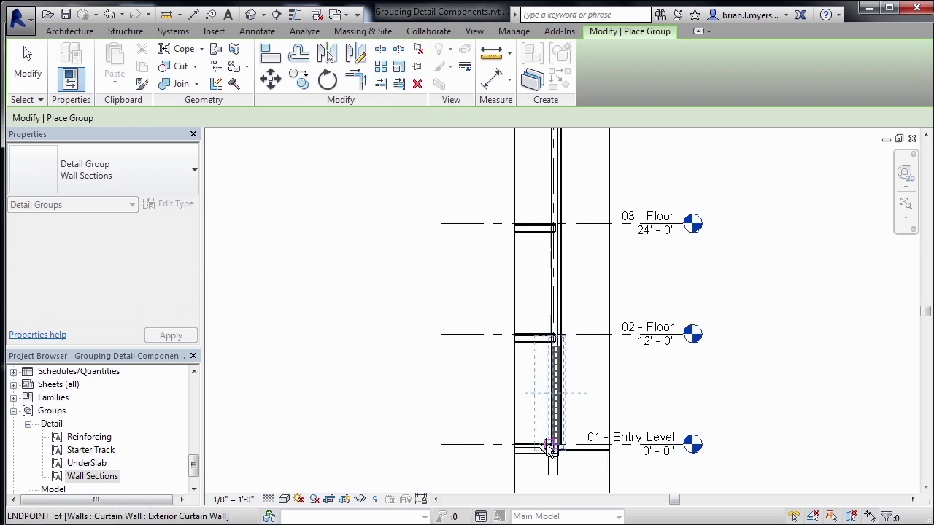
pyautogui.scroll(4, 549, 446)
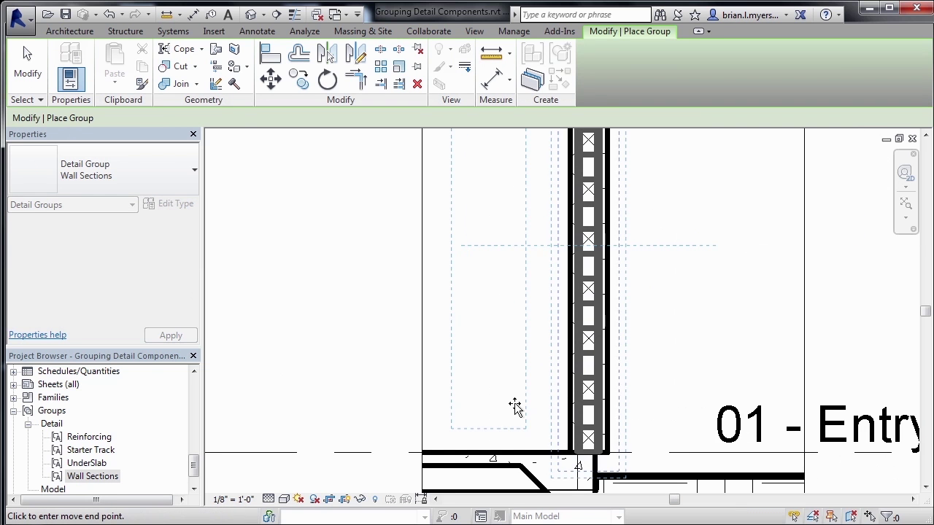
pyautogui.scroll(-2, 515, 430)
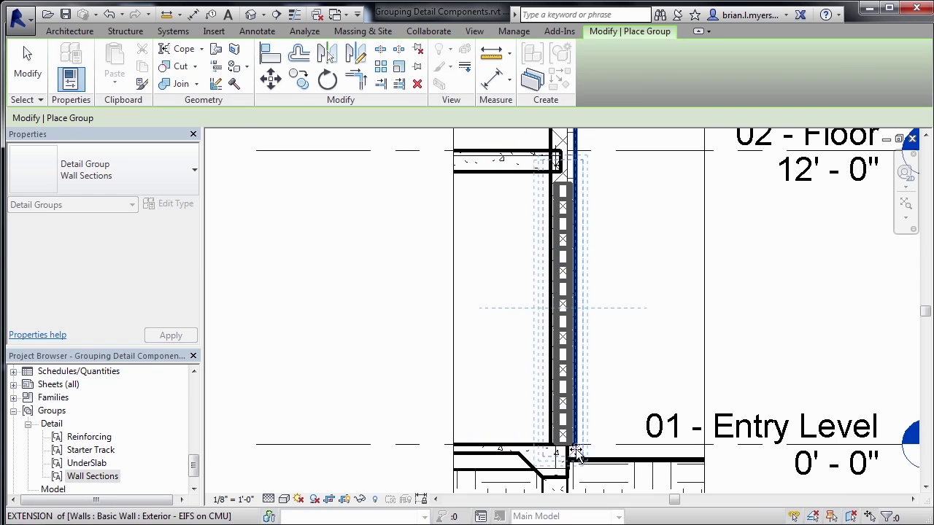
pyautogui.scroll(2, 576, 447)
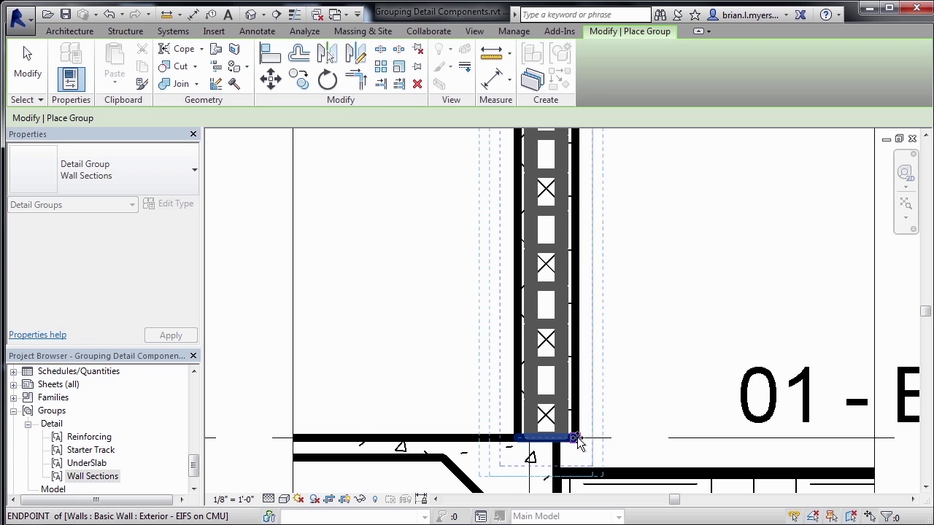
pyautogui.click(576, 440)
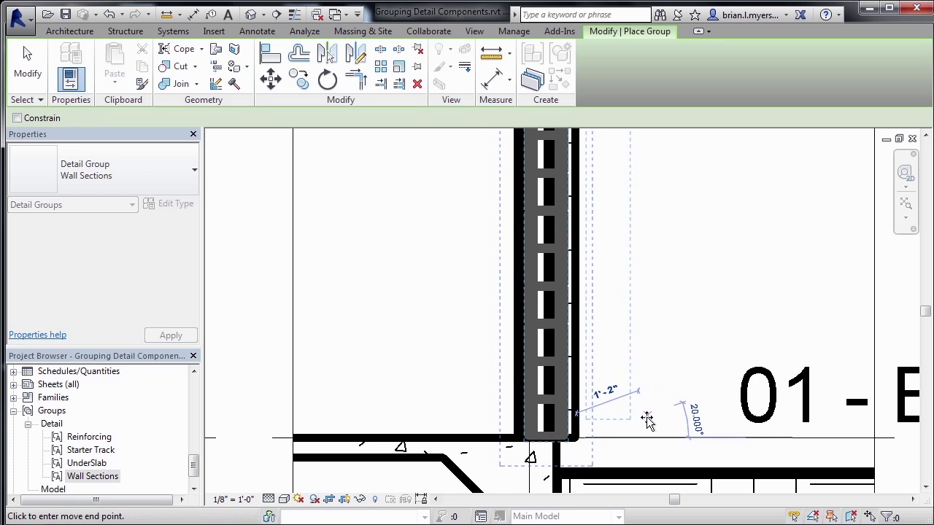
pyautogui.press('Escape')
pyautogui.press('Escape')
pyautogui.scroll(-4, 562, 454)
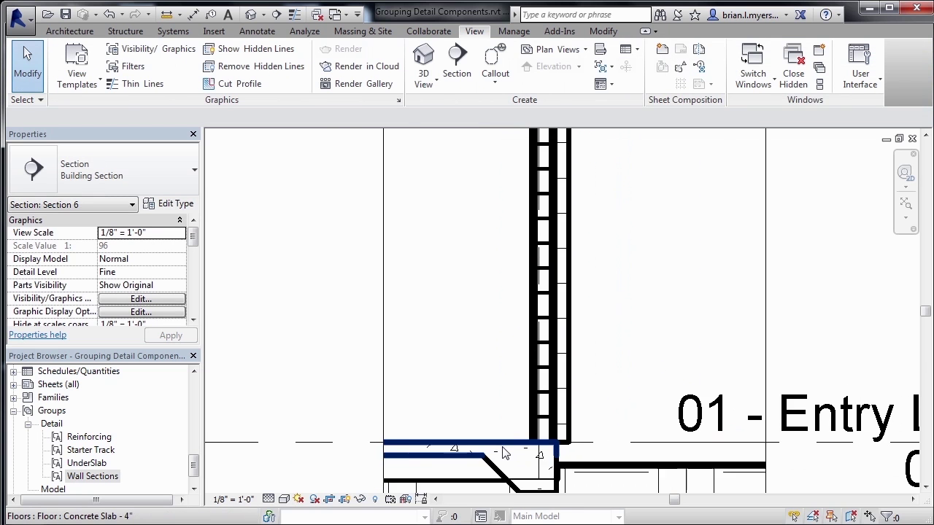